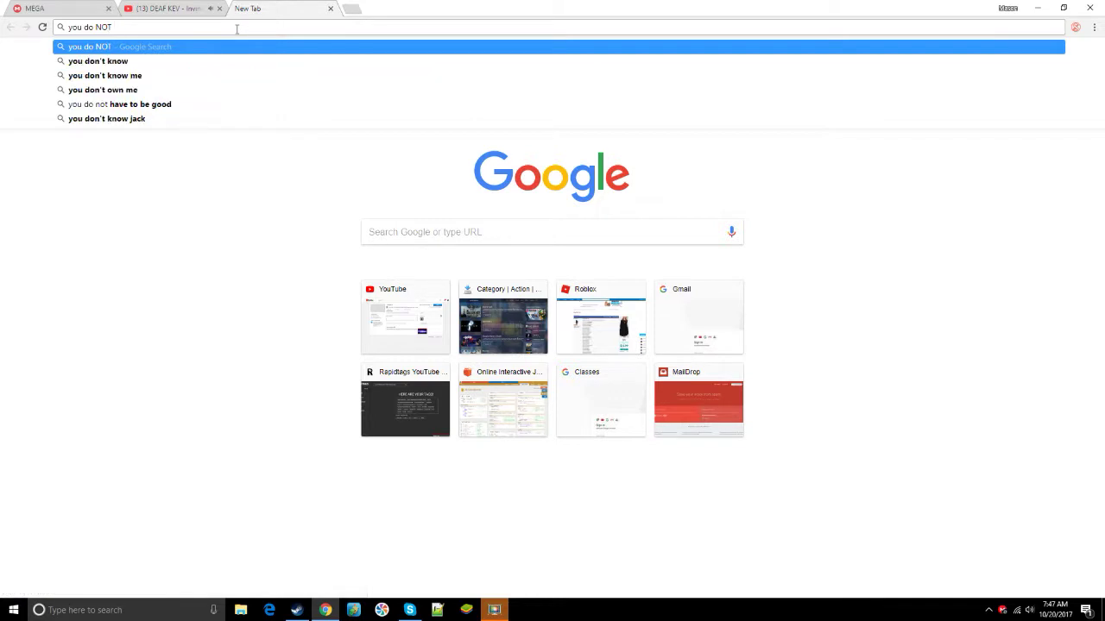
type("is")
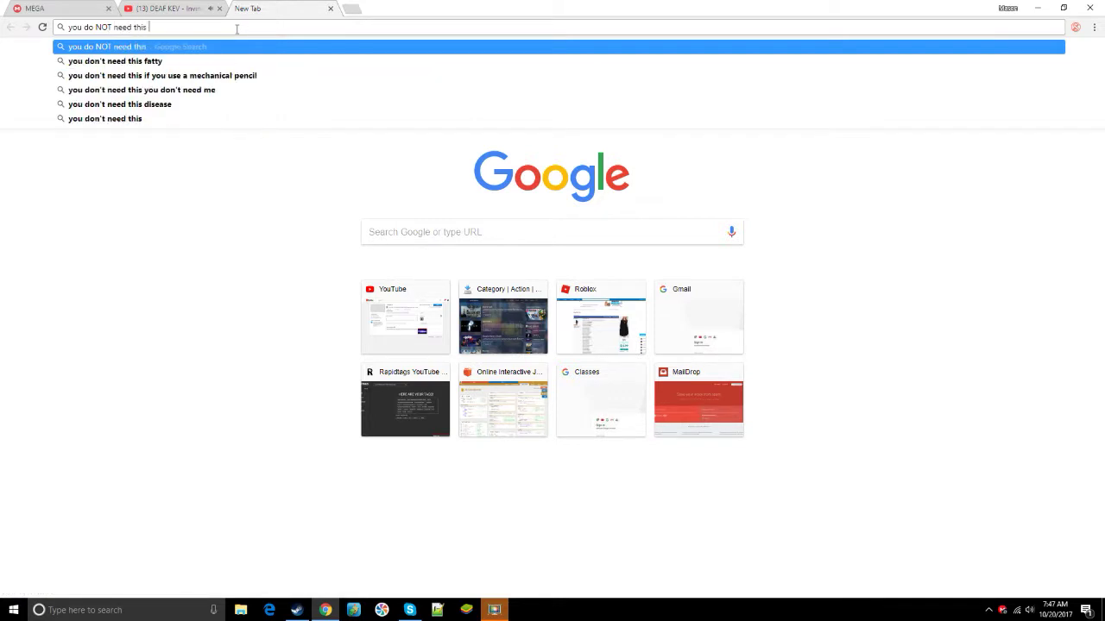
key("BackSpace")
key("BackSpace")
key("BackSpace")
key("BackSpace")
key("BackSpace")
key("BackSpace")
key("BackSpace")
key("BackSpace")
key("BackSpace")
key("BackSpace")
key("BackSpace")
key("BackSpace")
key("BackSpace")
key("BackSpace")
key("BackSpace")
key("BackSpace")
key("BackSpace")
key("BackSpace")
key("BackSpace")
key("BackSpace")
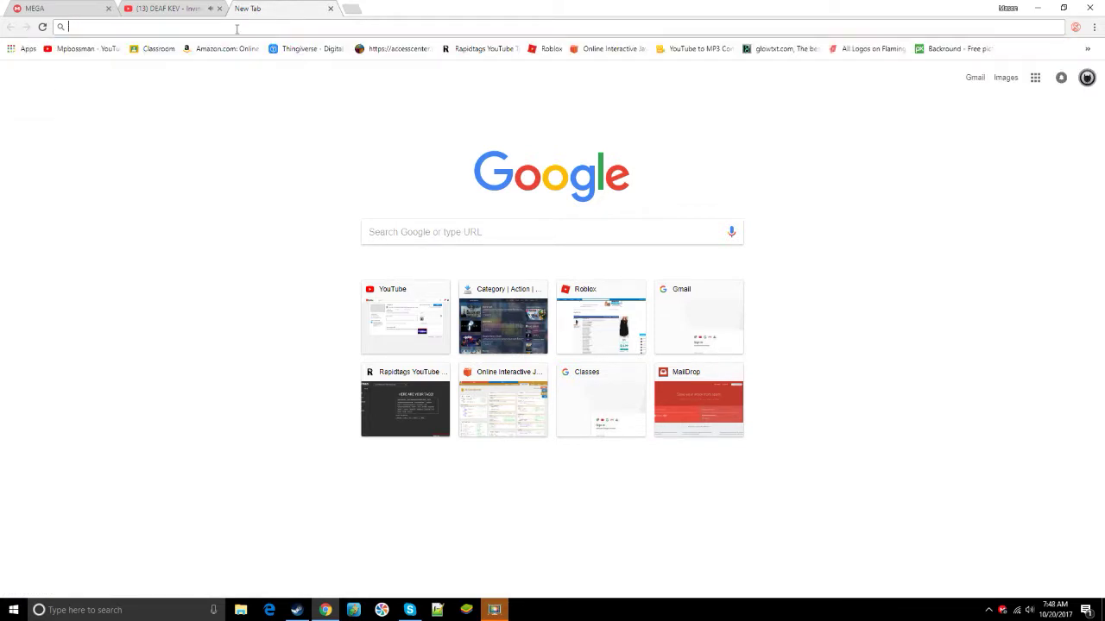
Check the MEGAsync transfer status and copy the share link of the recently updated Gang Beasts.rar
left_click(1001, 613)
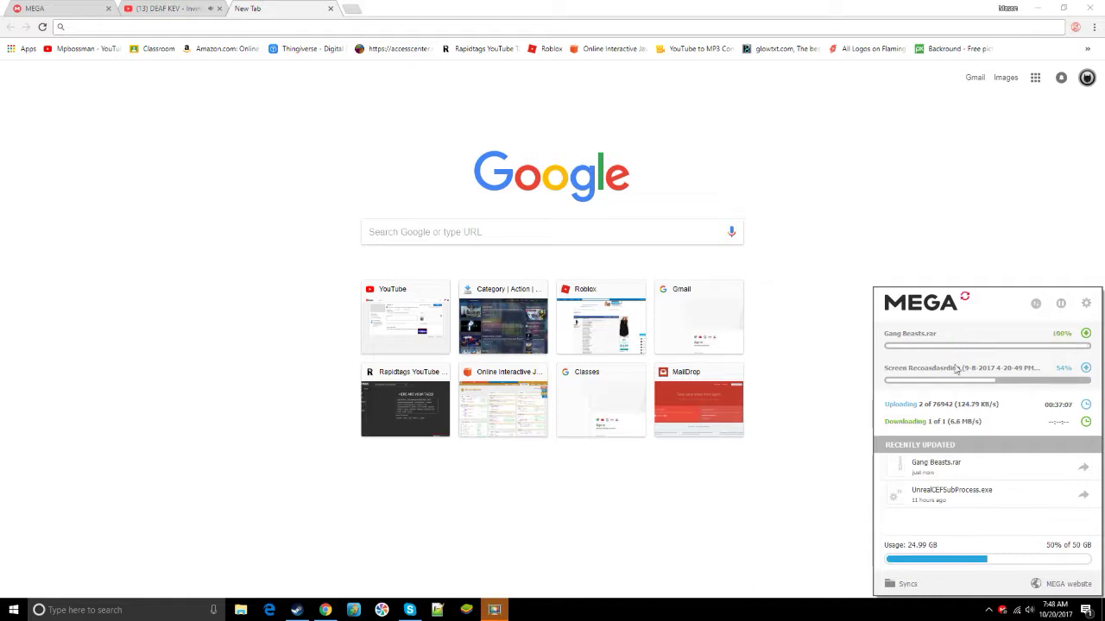
left_click(1083, 467)
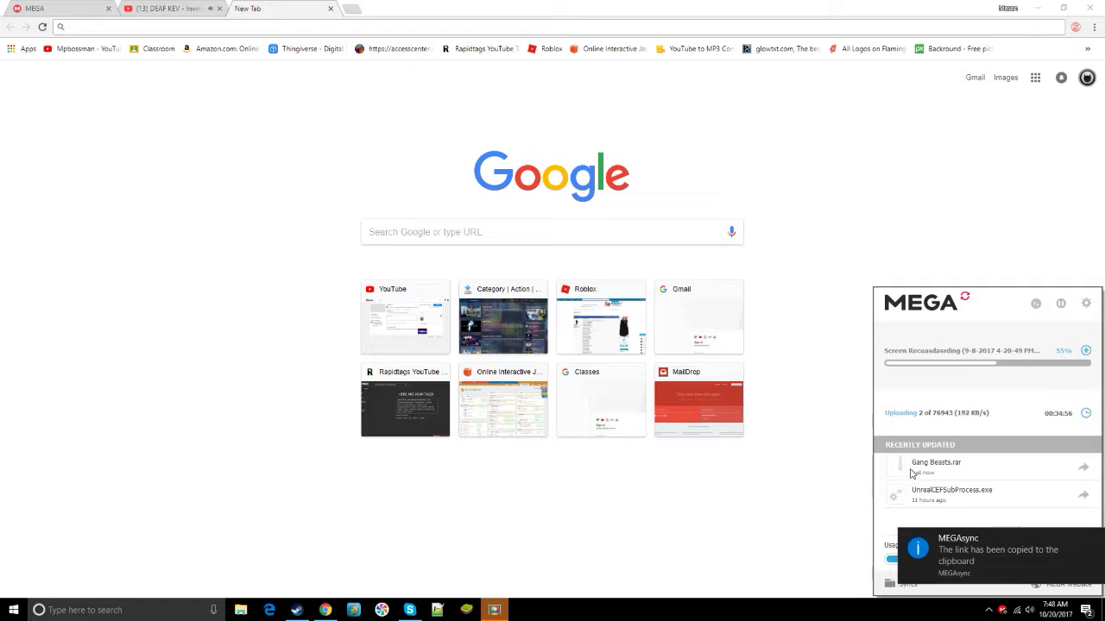
left_click(1095, 541)
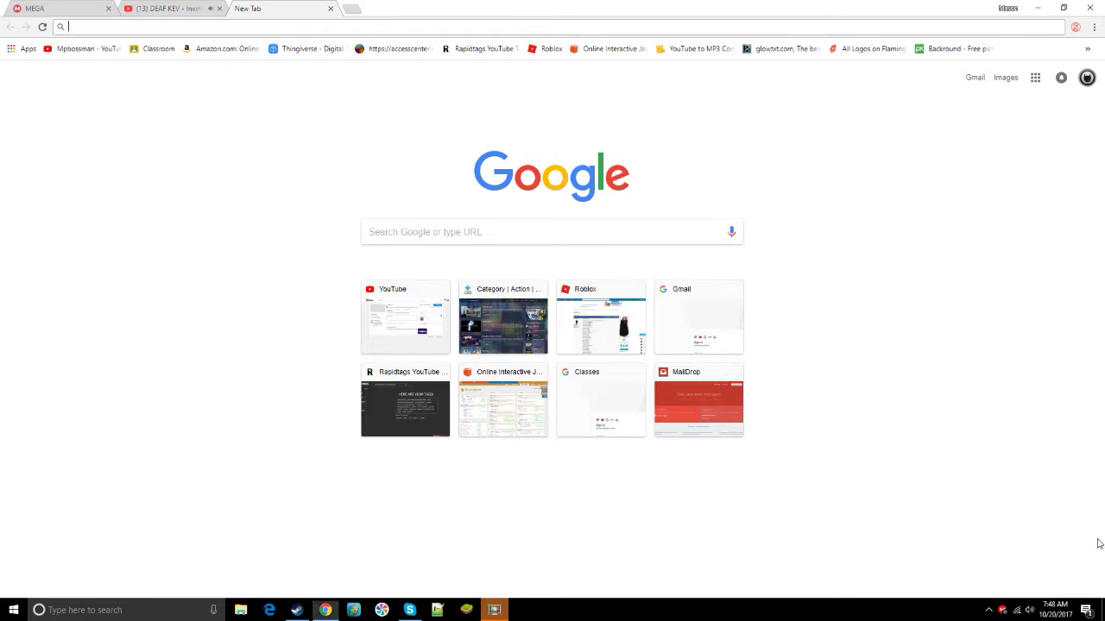
left_click(1002, 610)
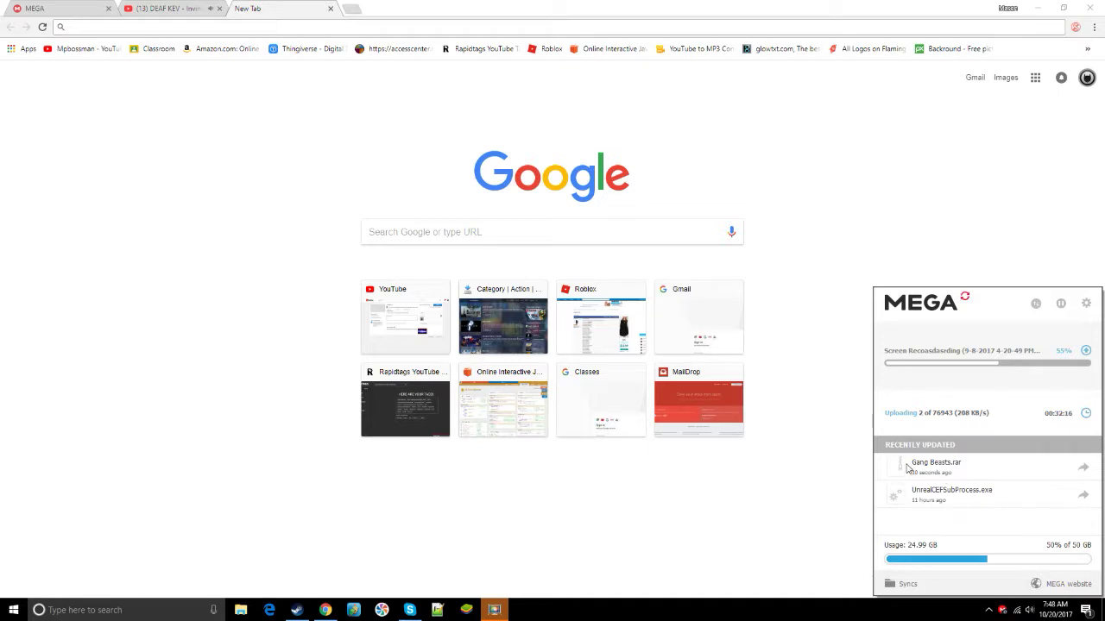
Open the Downloads folder of This PC in a maximized File Explorer window
left_click(242, 610)
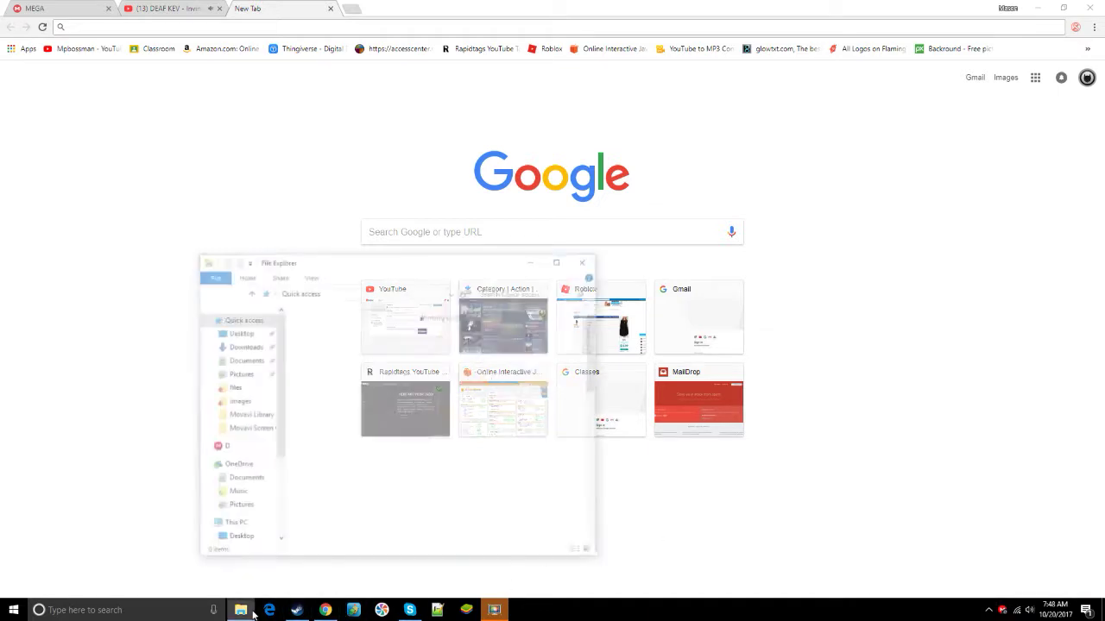
left_click(560, 259)
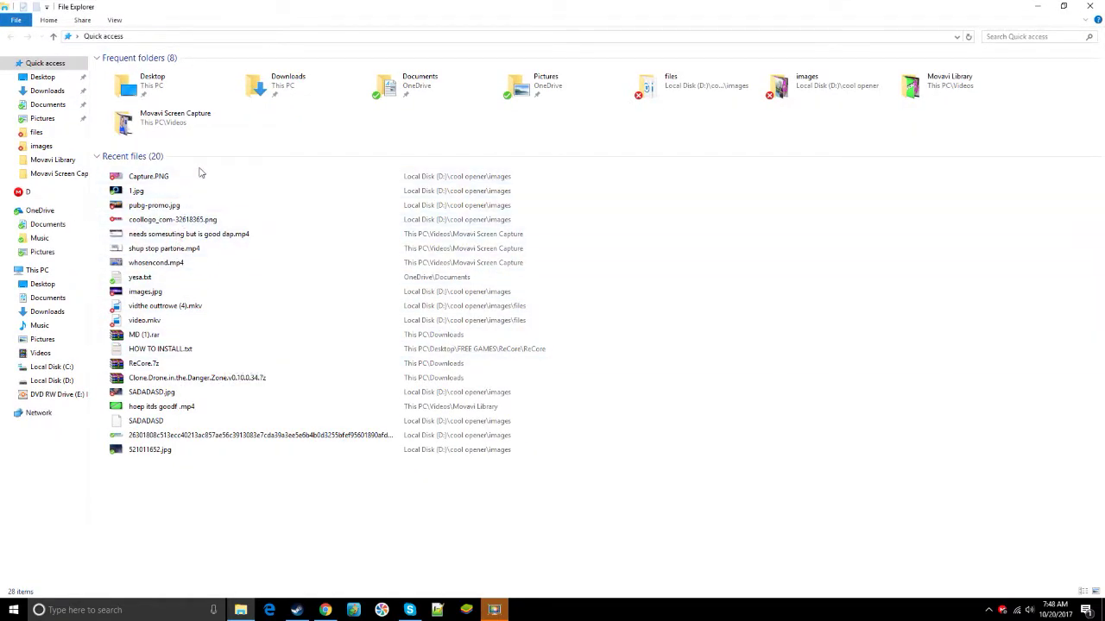
left_click(11, 312)
left_click(11, 313)
left_click(11, 313)
left_click(38, 326)
left_click(44, 312)
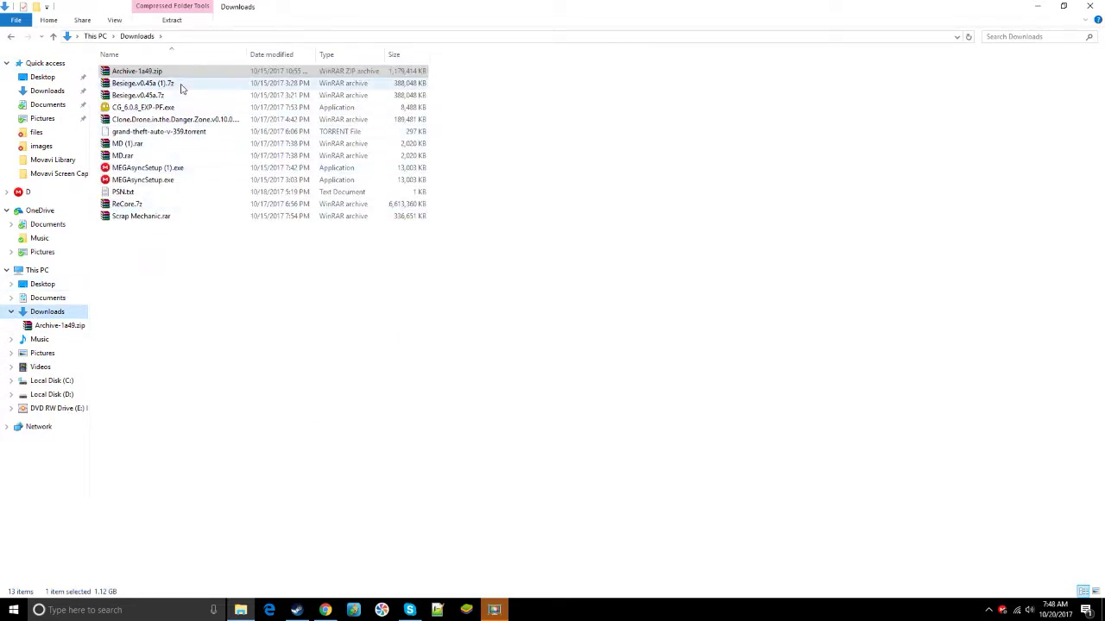
Look through the files in Downloads for the game archive and inspect the contents of Archive-1a49.zip
left_click(169, 203)
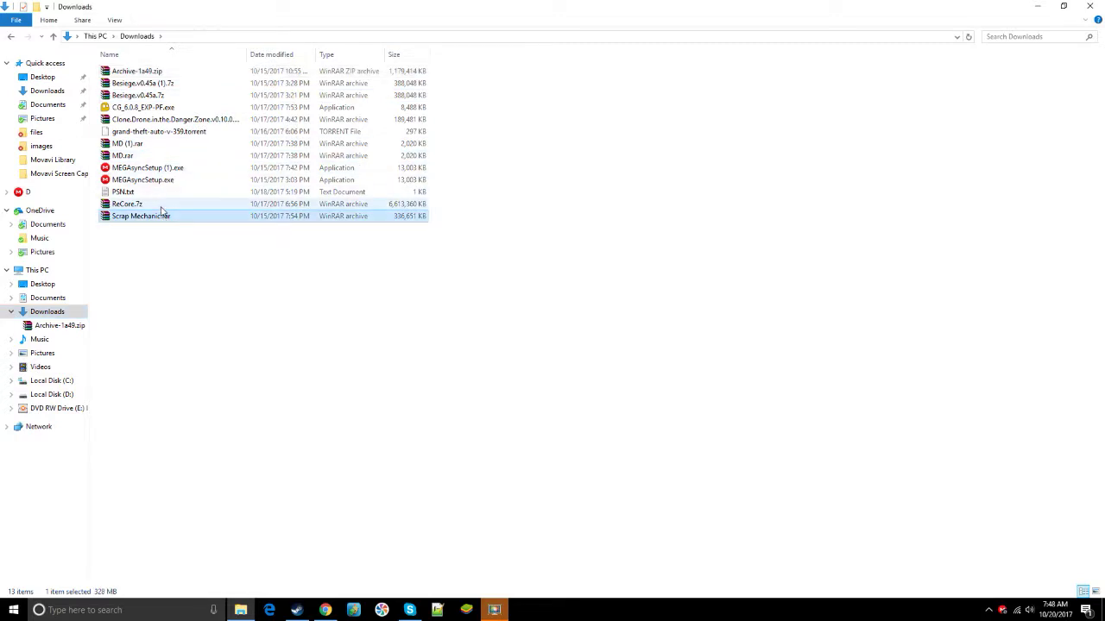
left_click(162, 191)
left_click(162, 180)
left_click(164, 167)
left_click(173, 156)
left_click(180, 145)
left_click(180, 133)
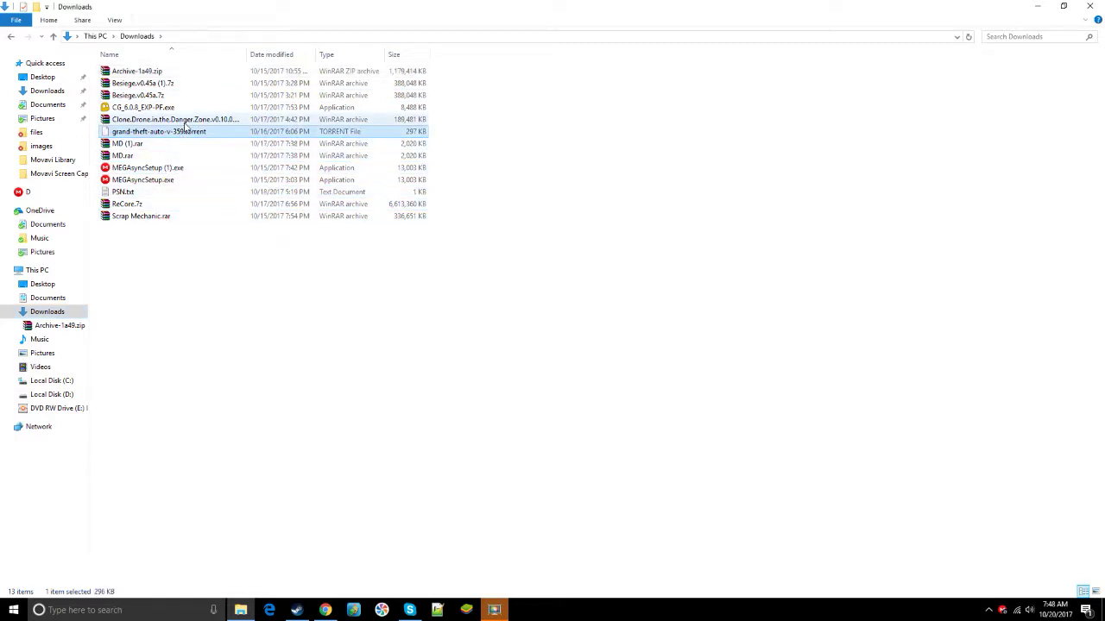
left_click(183, 121)
left_click(183, 107)
left_click(186, 94)
left_click(194, 83)
left_click(177, 71)
double_click(155, 72)
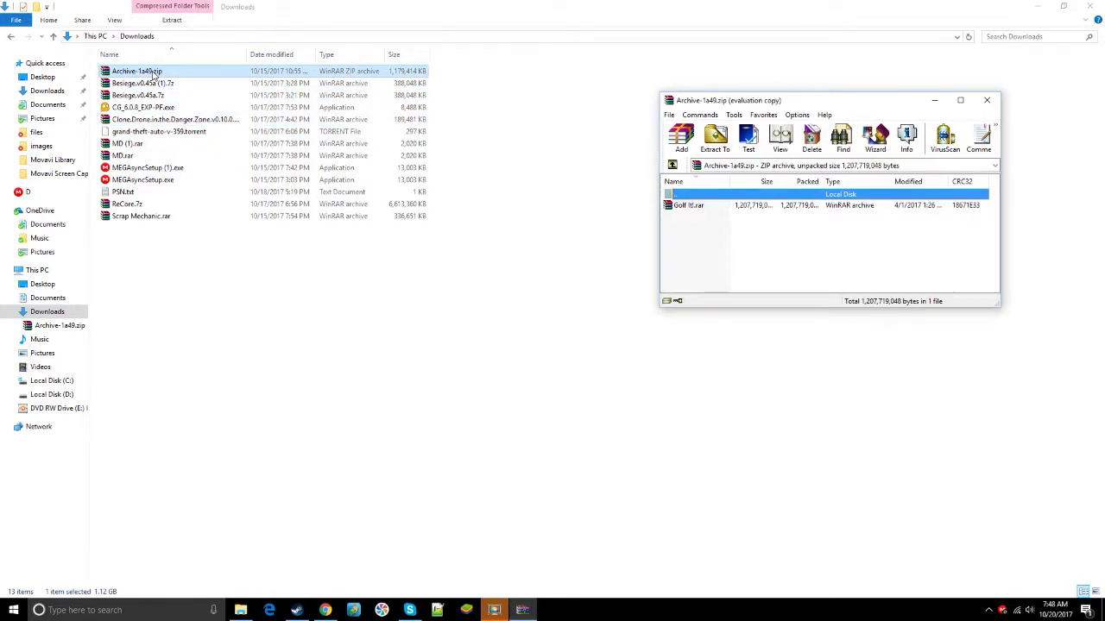
left_click(997, 103)
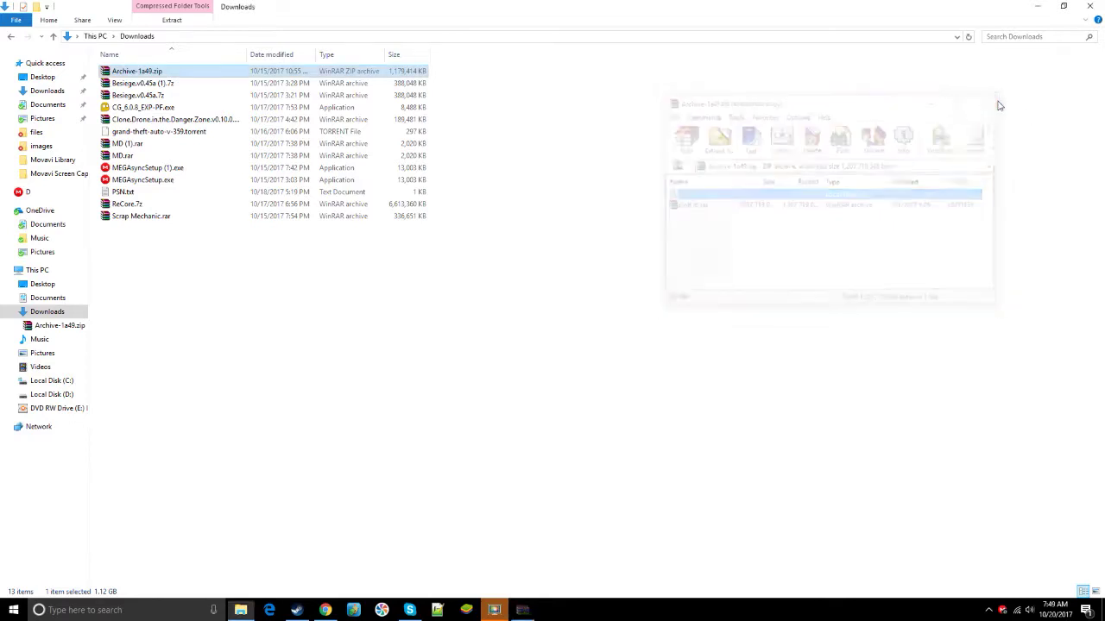
Open the downloaded Gang Beasts.rar in WinRAR from the recently updated files in MEGAsync
left_click(1002, 610)
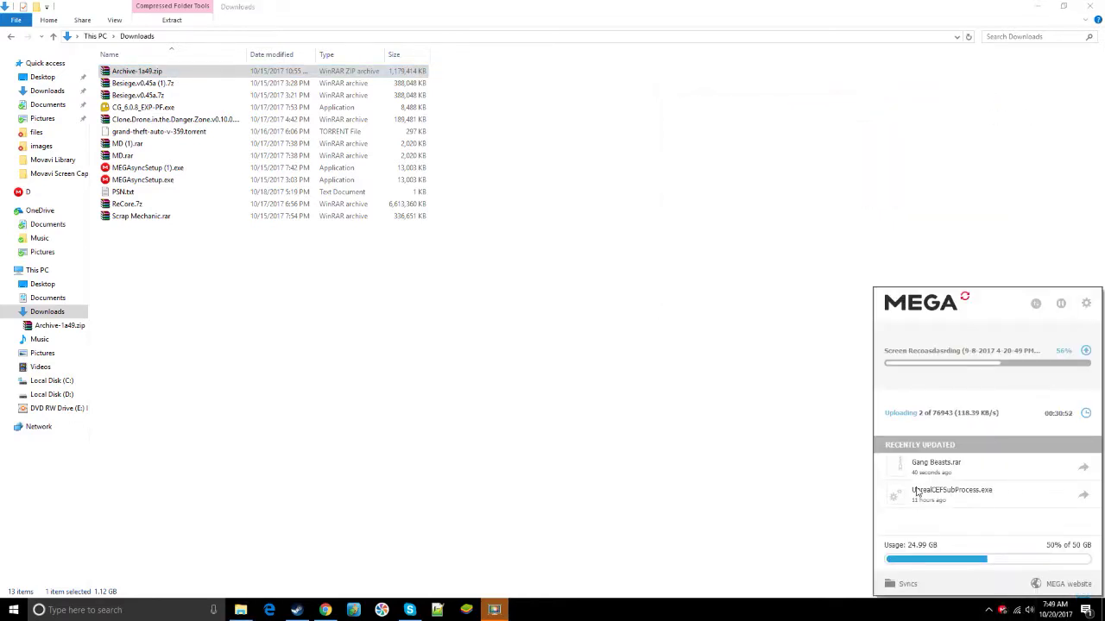
right_click(937, 473)
left_click(945, 459)
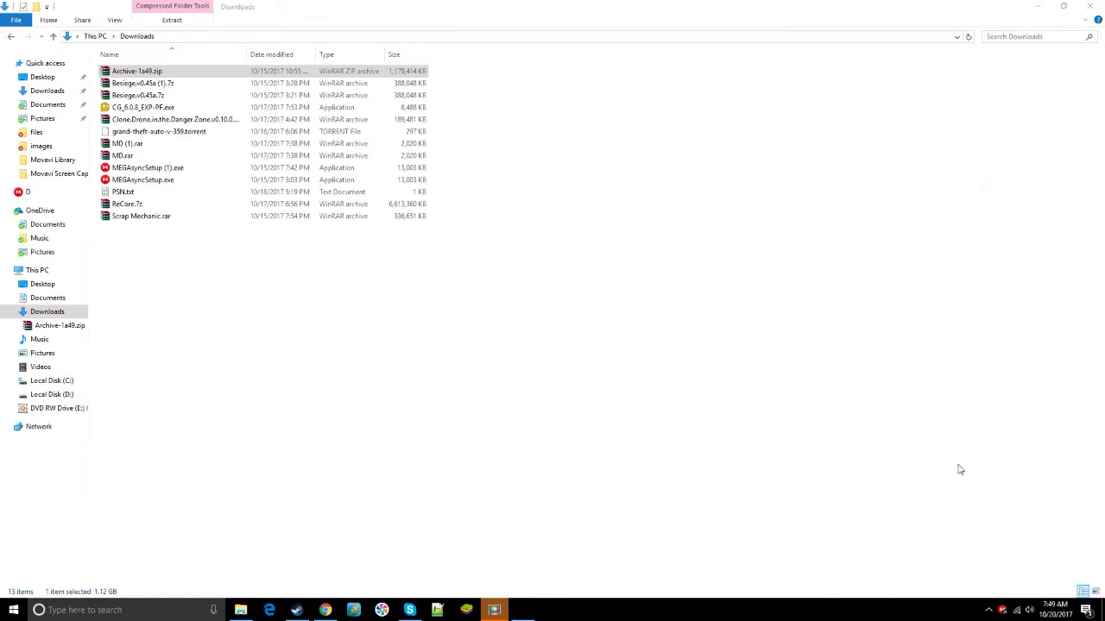
left_click(742, 130)
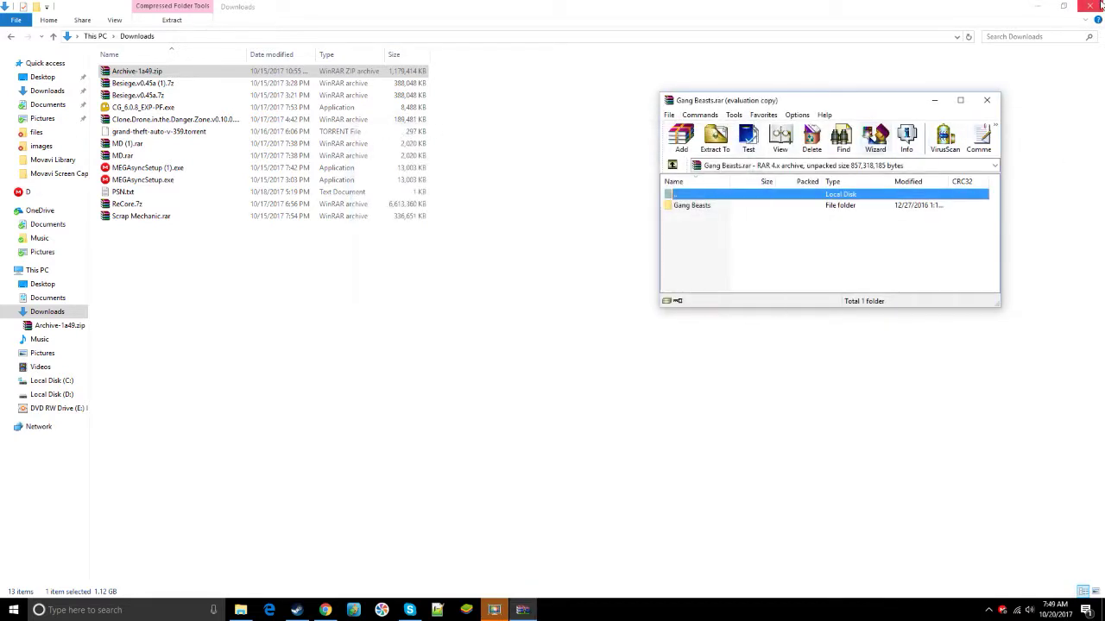
Clear the open windows away from the desktop and extract the Gang Beasts folder from the archive onto it
left_click(1046, 11)
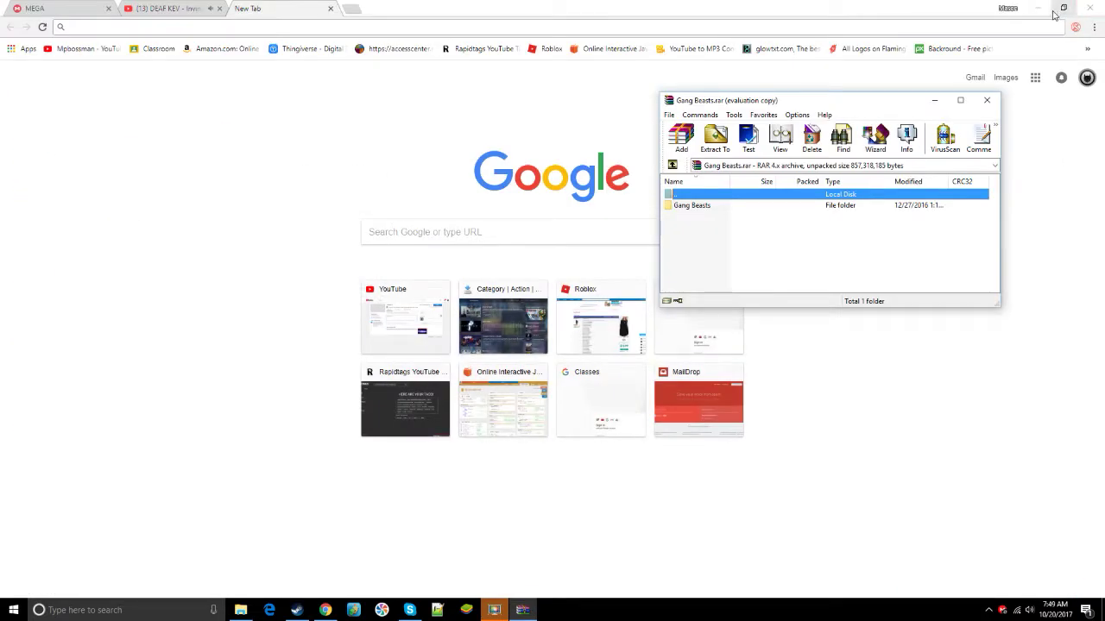
left_click(1036, 14)
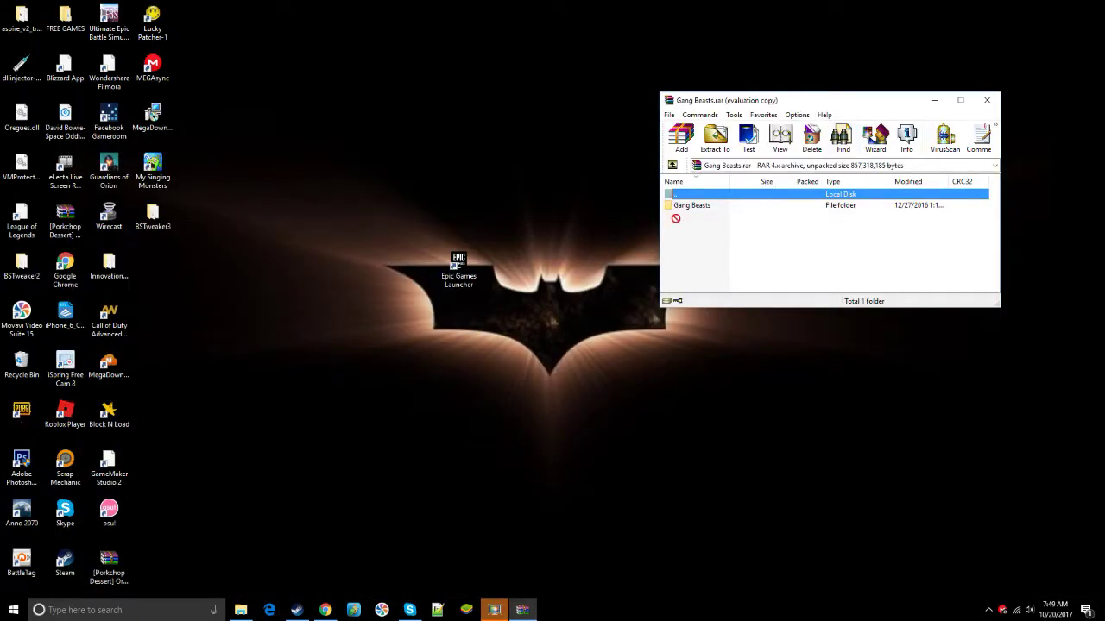
left_click_drag(693, 207, 160, 250)
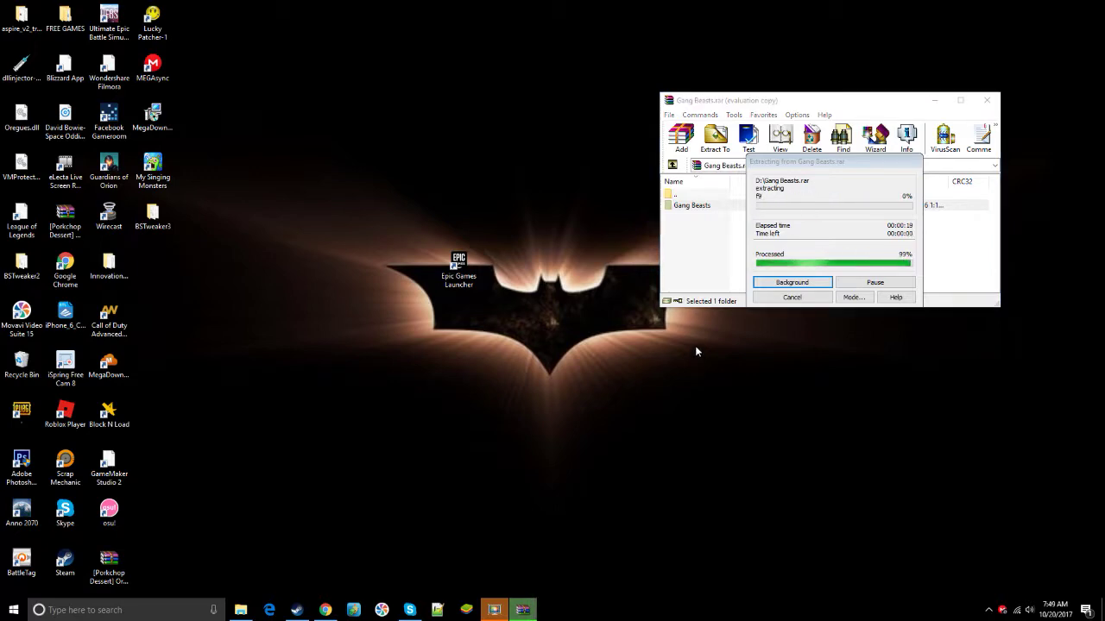
right_click(692, 372)
left_click(656, 354)
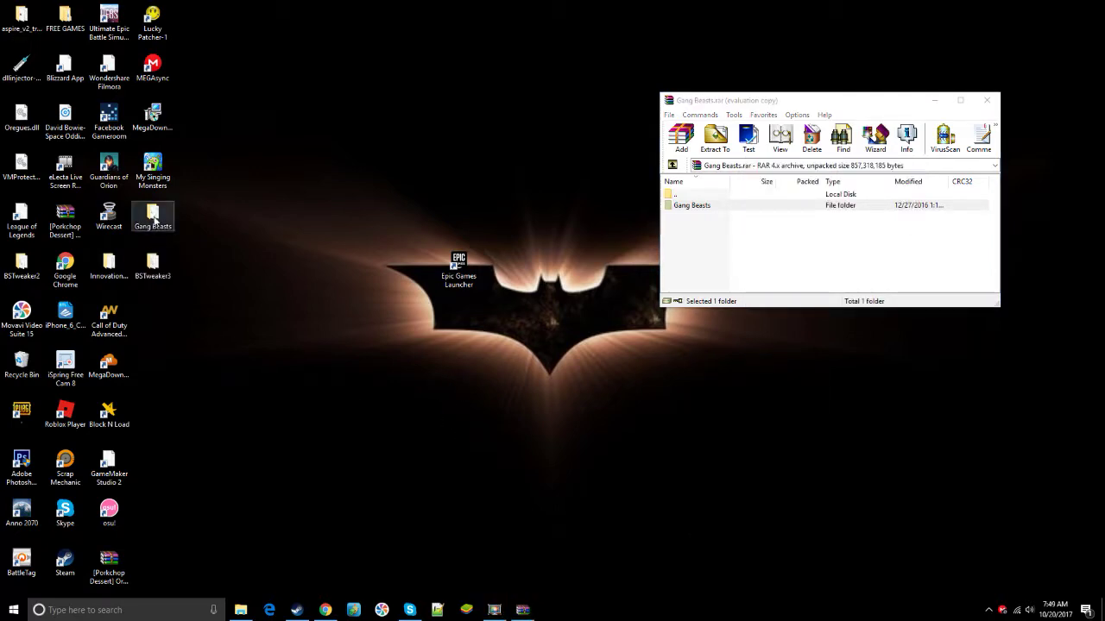
Open the extracted Gang Beasts folder and try to start the game with Gang Beasts.exe
double_click(153, 218)
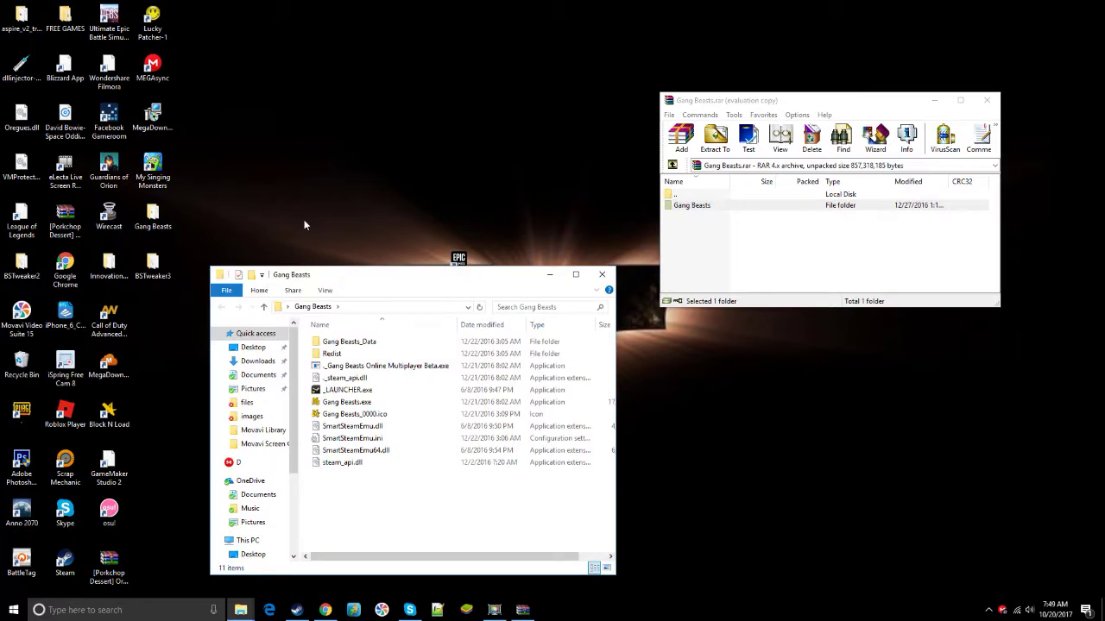
left_click(354, 403)
double_click(355, 404)
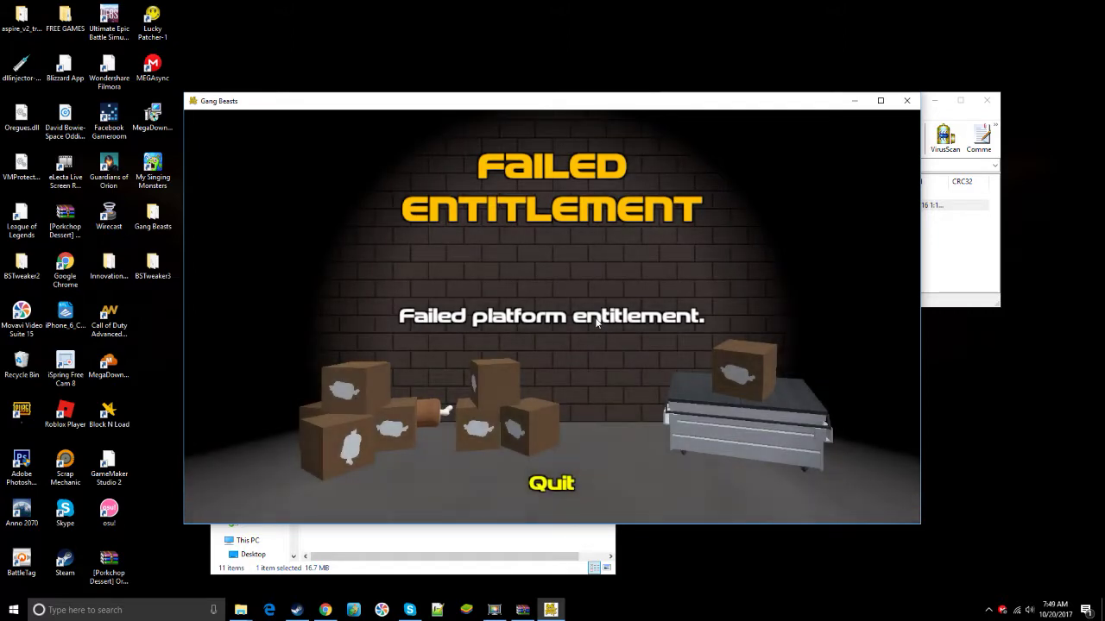
left_click(906, 100)
Try to run the Gang Beasts Online Multiplayer Beta executable in the game folder
double_click(356, 366)
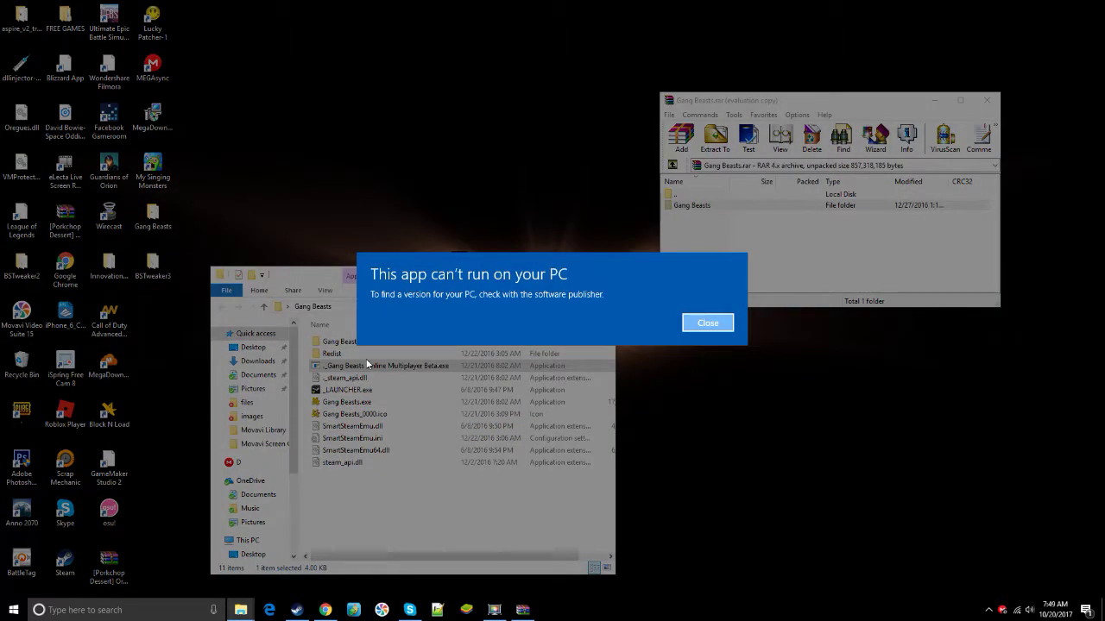
left_click(710, 324)
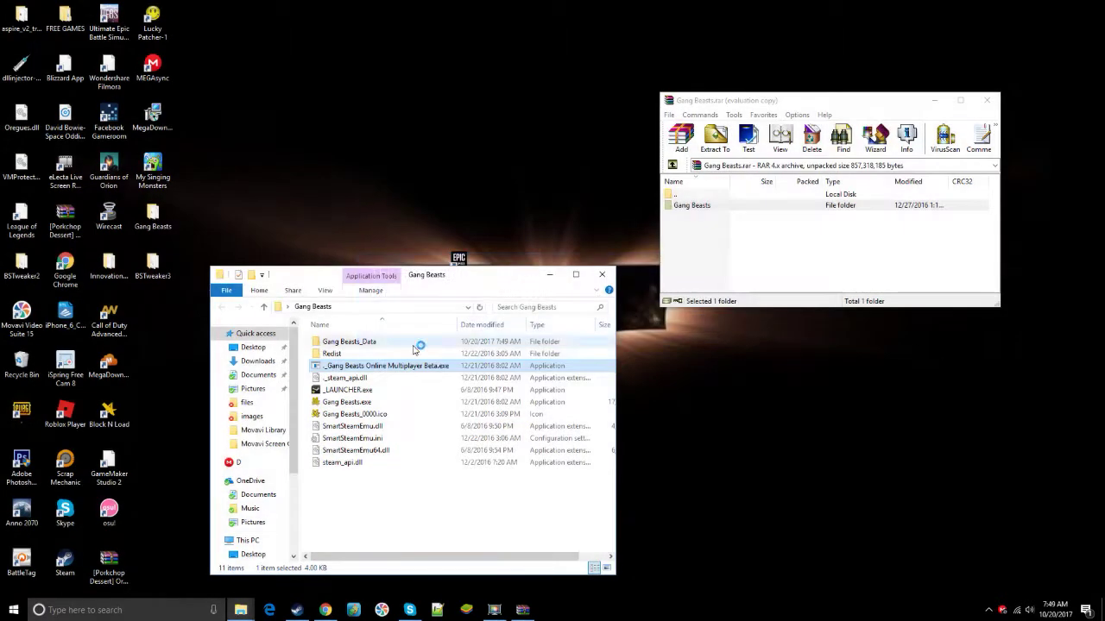
Start the game with _LAUNCHER.exe and allow gang beasts.exe to communicate on public networks through Windows Firewall
double_click(380, 390)
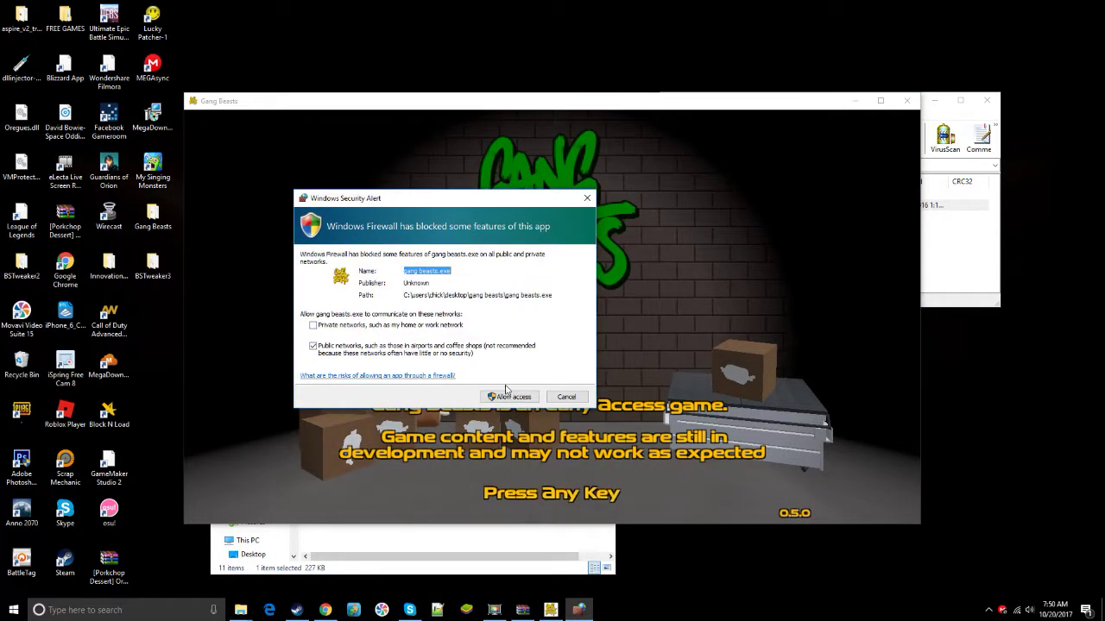
left_click(509, 396)
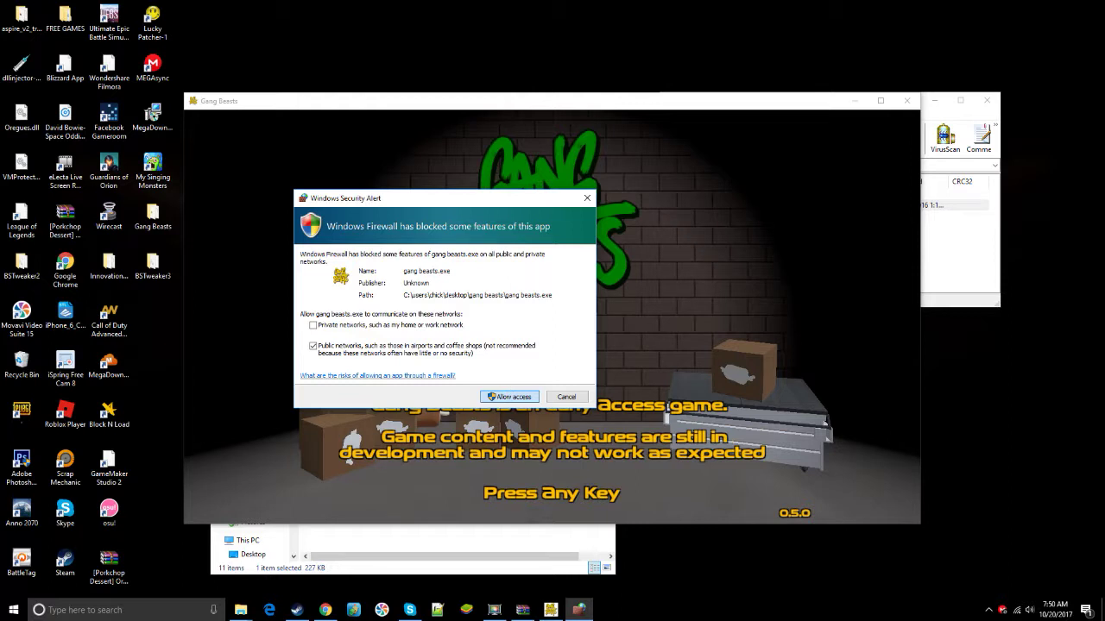